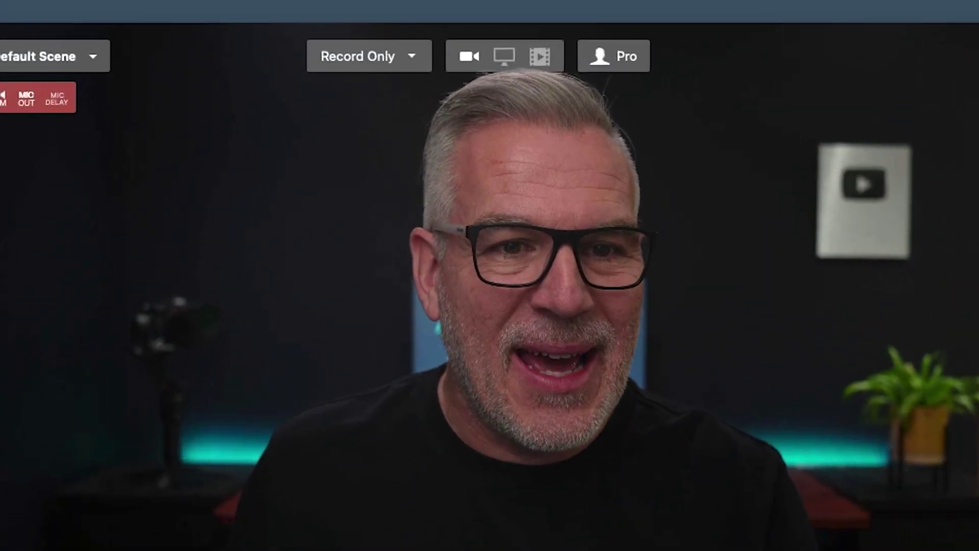
# Hide Ecamm Live's main window controls from the Window menu
pyautogui.click(290, 9)
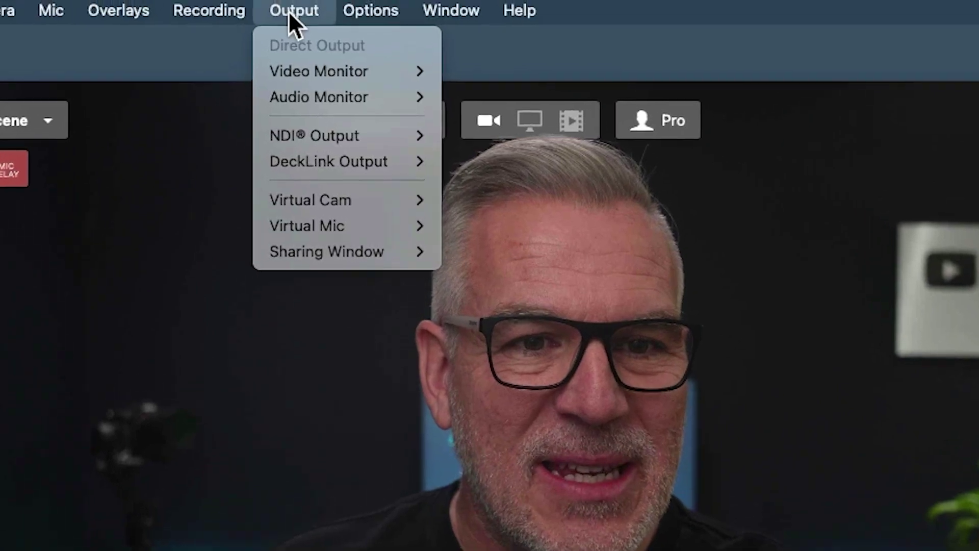
pyautogui.moveTo(454, 8)
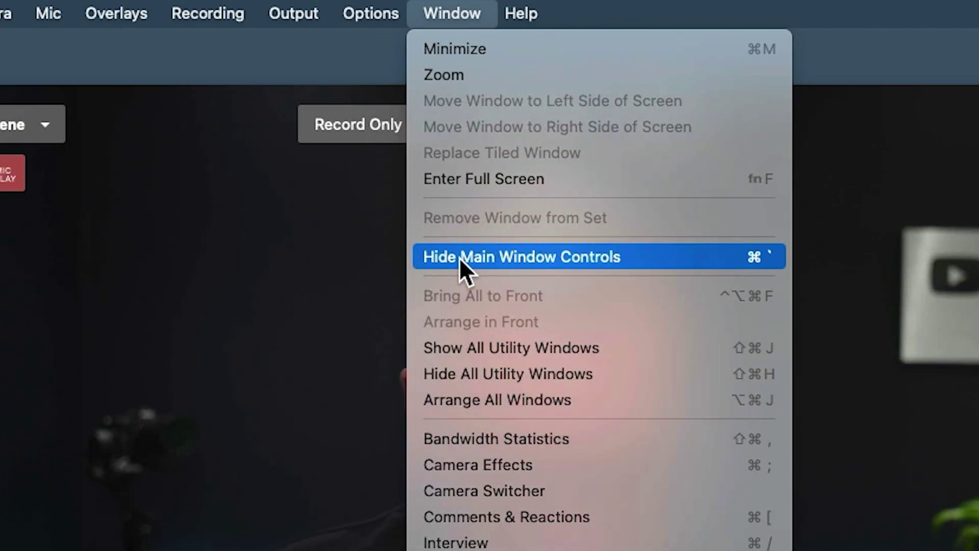
pyautogui.click(762, 256)
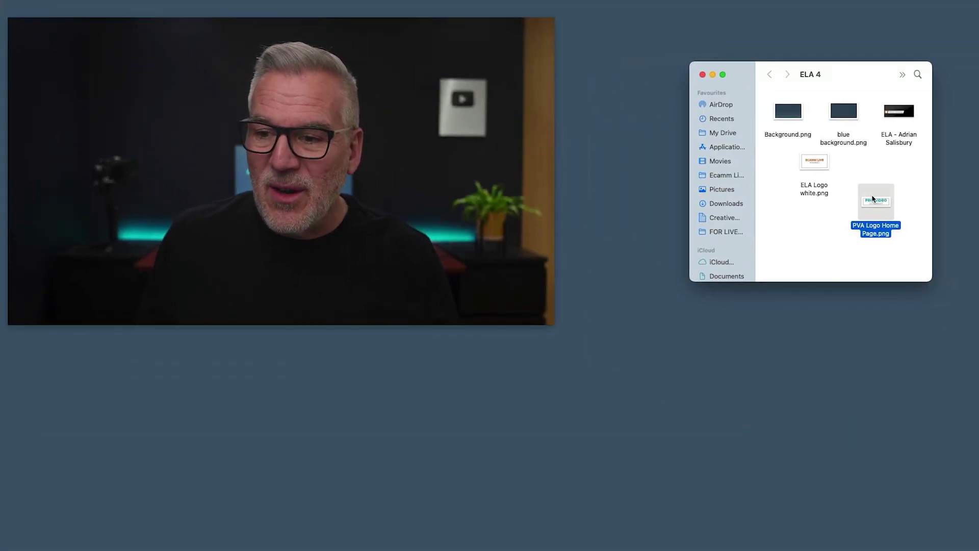
# Drag ELA Logo white.png from Finder onto the Ecamm Live camera view
pyautogui.click(813, 223)
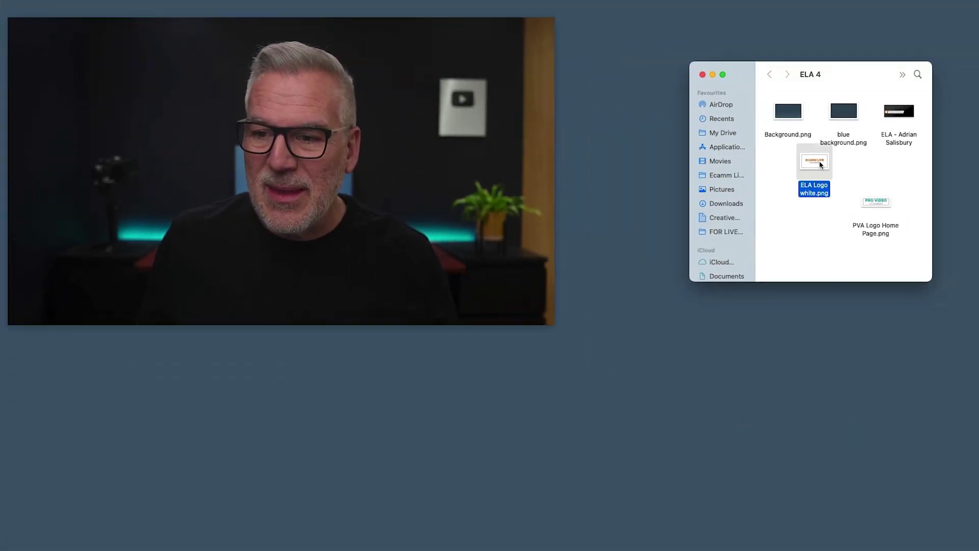
pyautogui.moveTo(818, 161); pyautogui.dragTo(93, 80)
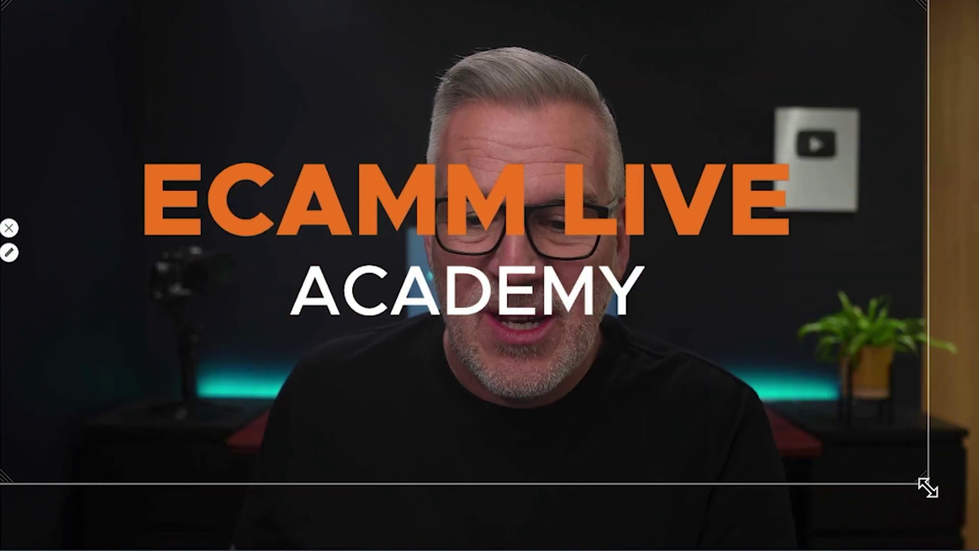
# Scale the ECAMM LIVE ACADEMY logo down and place it in the top-left corner
pyautogui.moveTo(924, 482)
pyautogui.mouseDown()
pyautogui.moveTo(763, 324)
pyautogui.moveTo(577, 168)
pyautogui.moveTo(381, 105)
pyautogui.mouseUp()
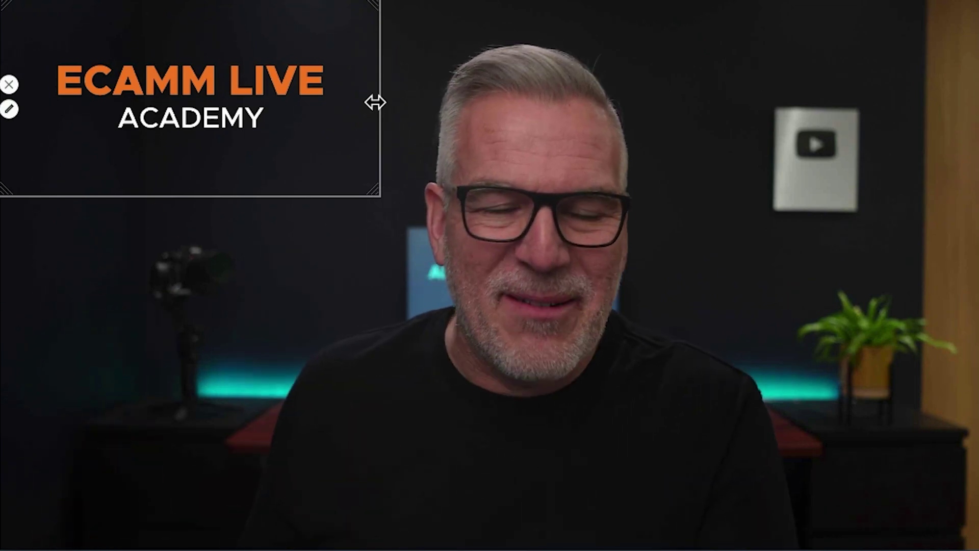
pyautogui.moveTo(377, 195); pyautogui.dragTo(280, 140)
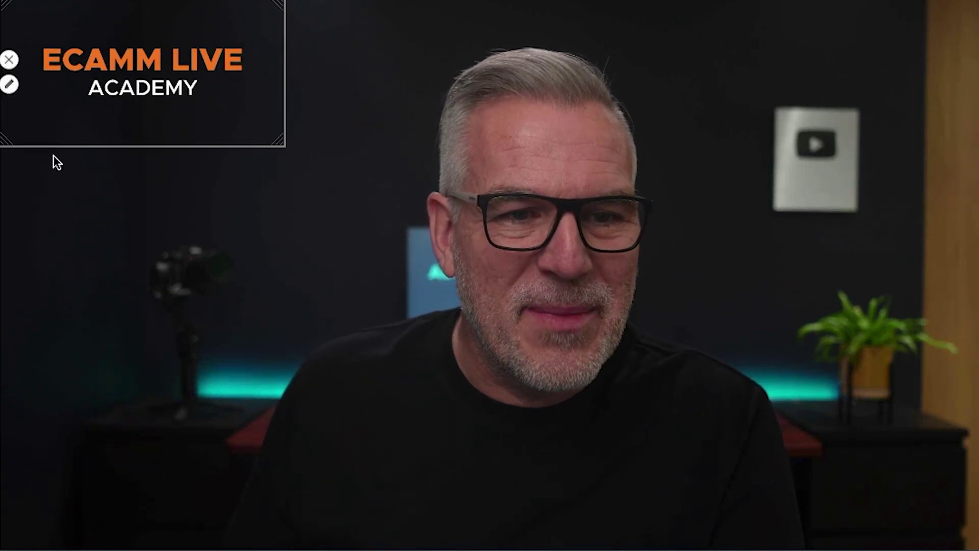
pyautogui.moveTo(190, 123); pyautogui.dragTo(165, 92)
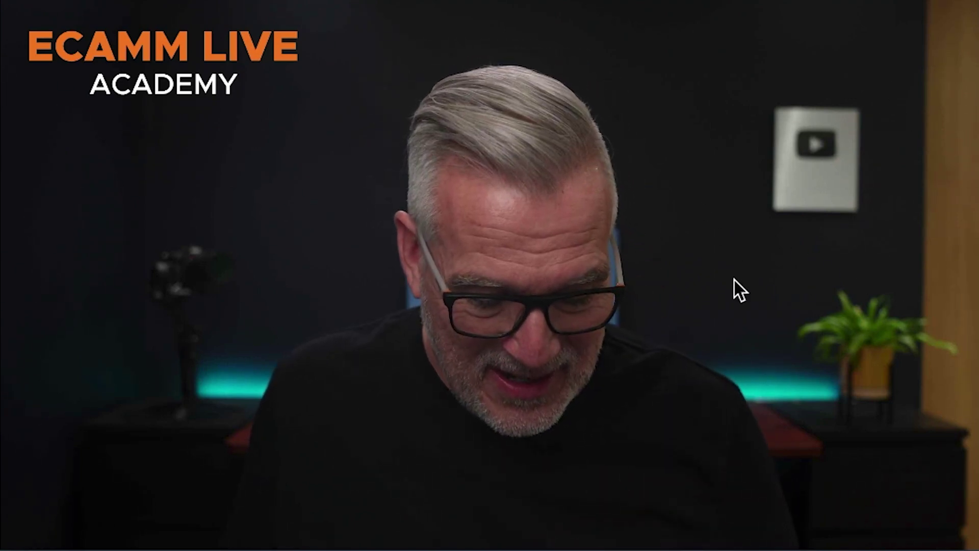
# Show the scene's overlays list and arrange its panel beside the main window
pyautogui.moveTo(734, 286)
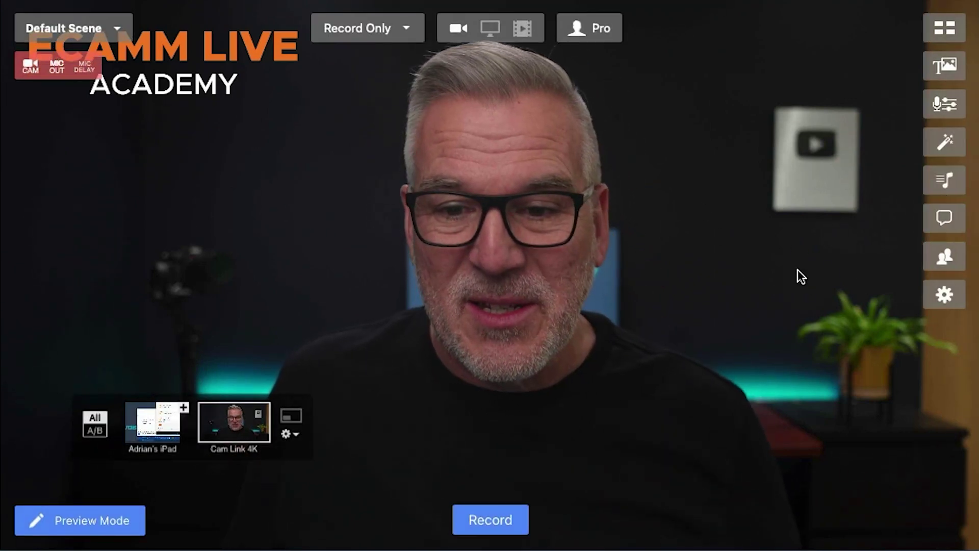
pyautogui.click(945, 65)
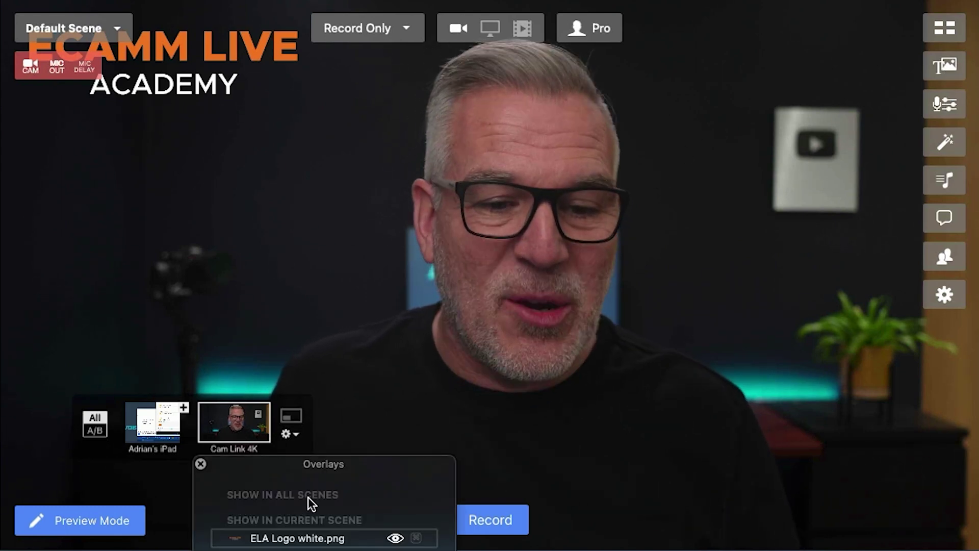
pyautogui.moveTo(396, 470); pyautogui.dragTo(145, 154)
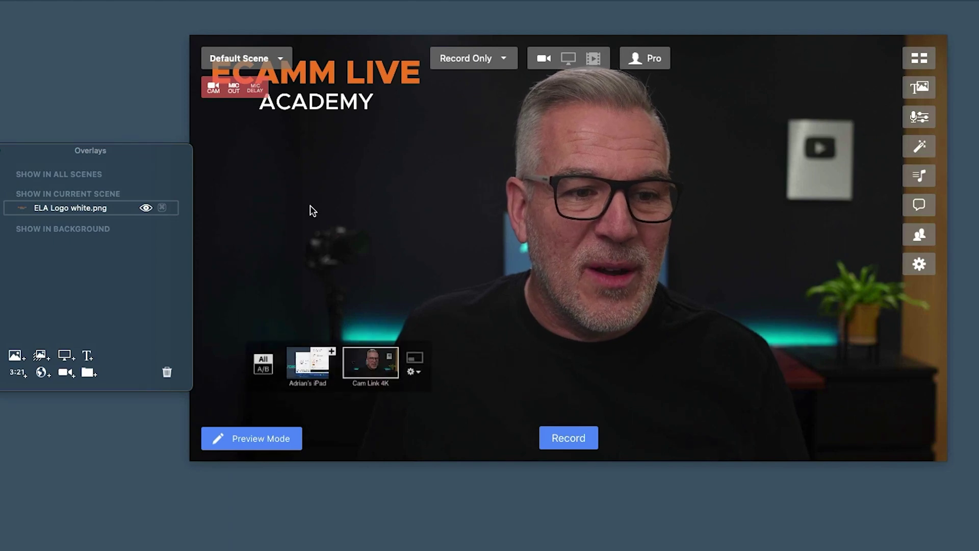
pyautogui.moveTo(313, 211); pyautogui.dragTo(351, 210)
pyautogui.moveTo(168, 157); pyautogui.dragTo(186, 163)
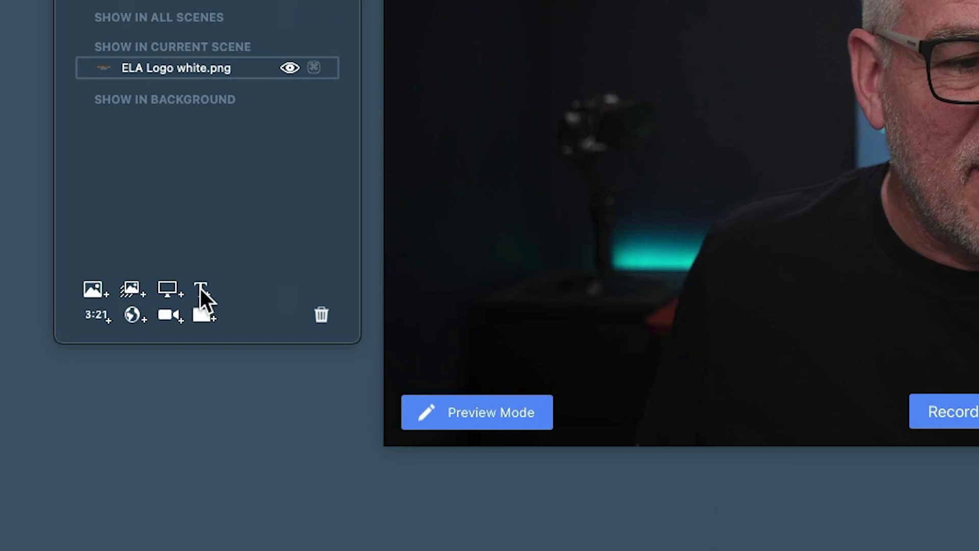
# Add a text overlay with the presenter's name, with Background and Shadow turned off
pyautogui.click(123, 347)
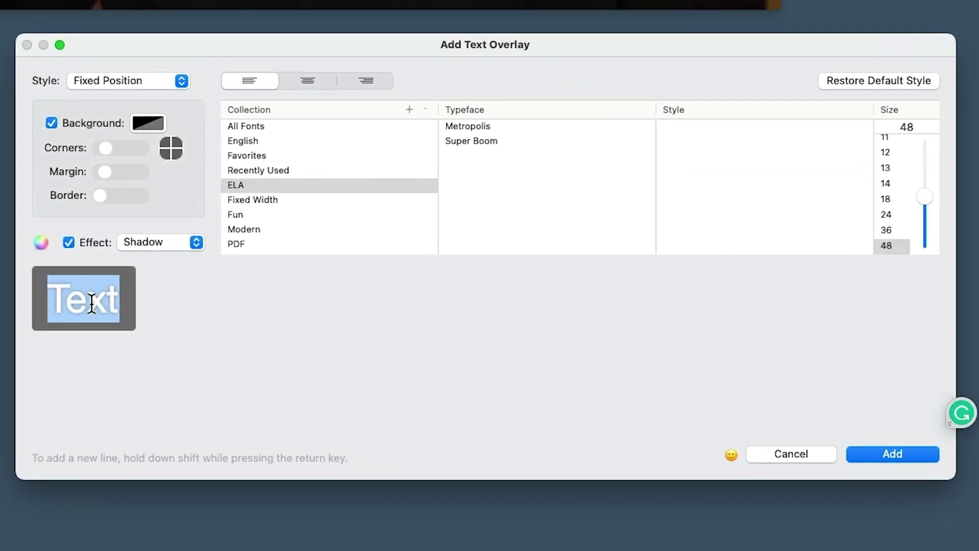
pyautogui.write('Adrian Salisbury')
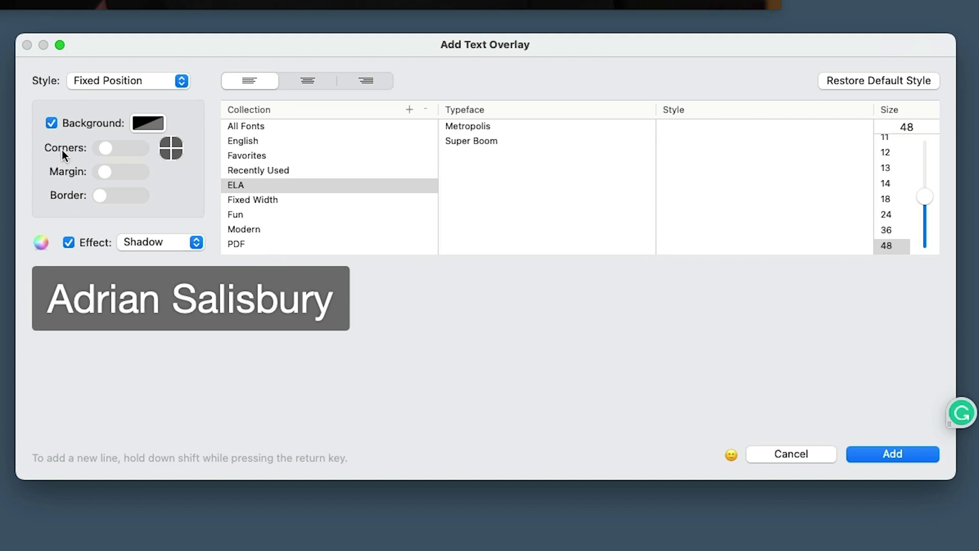
pyautogui.click(51, 123)
pyautogui.click(51, 122)
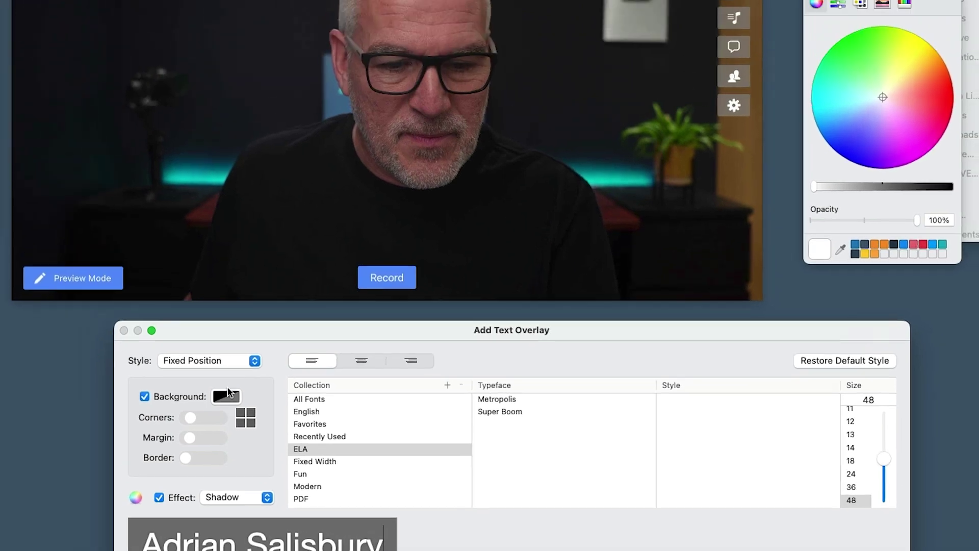
pyautogui.click(148, 122)
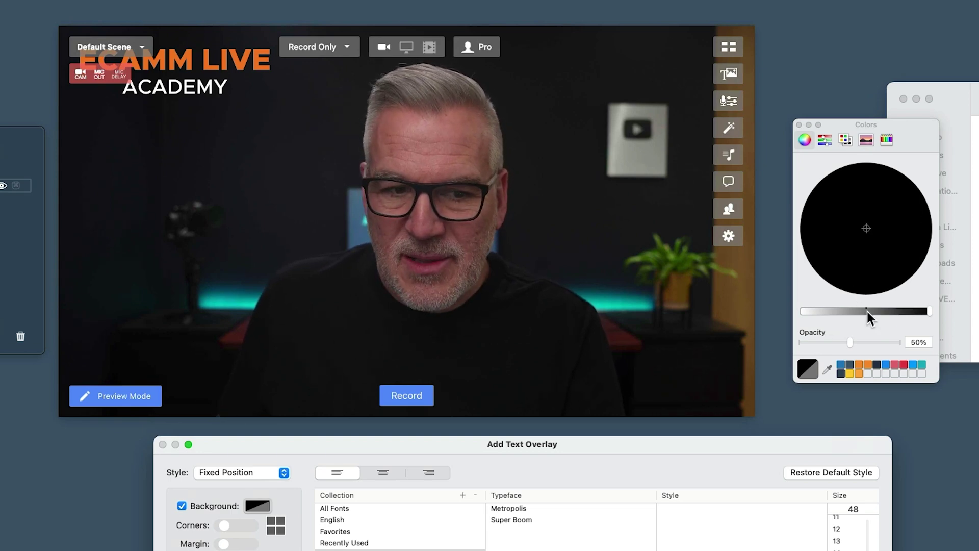
pyautogui.click(799, 125)
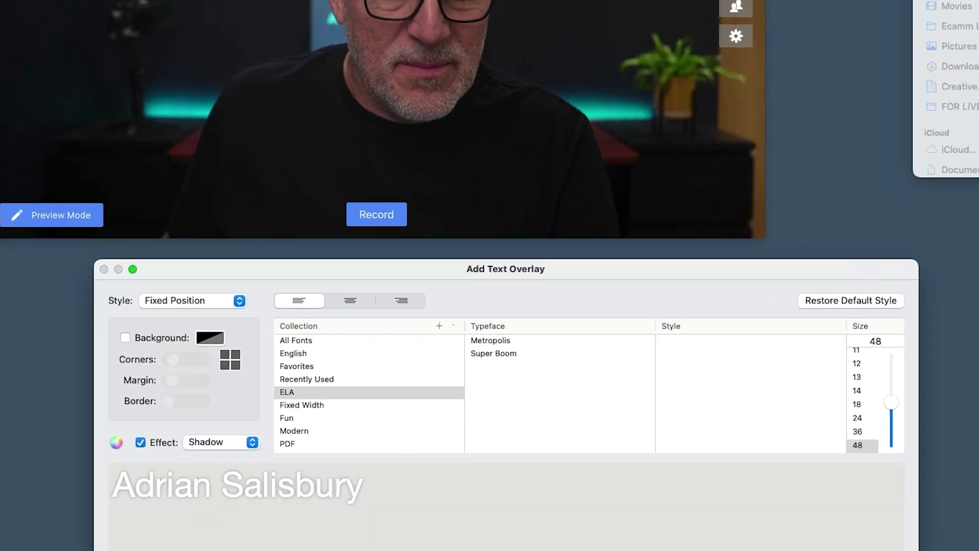
pyautogui.click(182, 506)
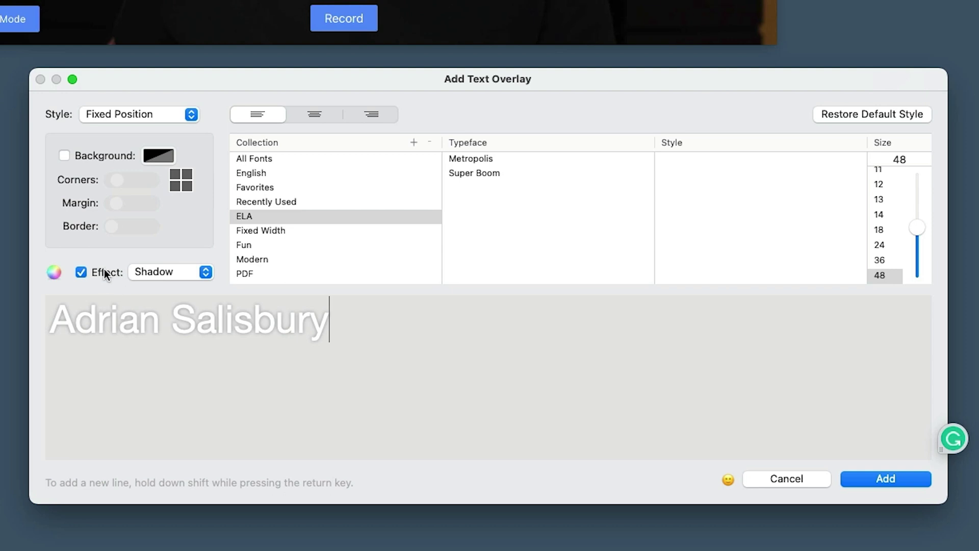
pyautogui.click(81, 272)
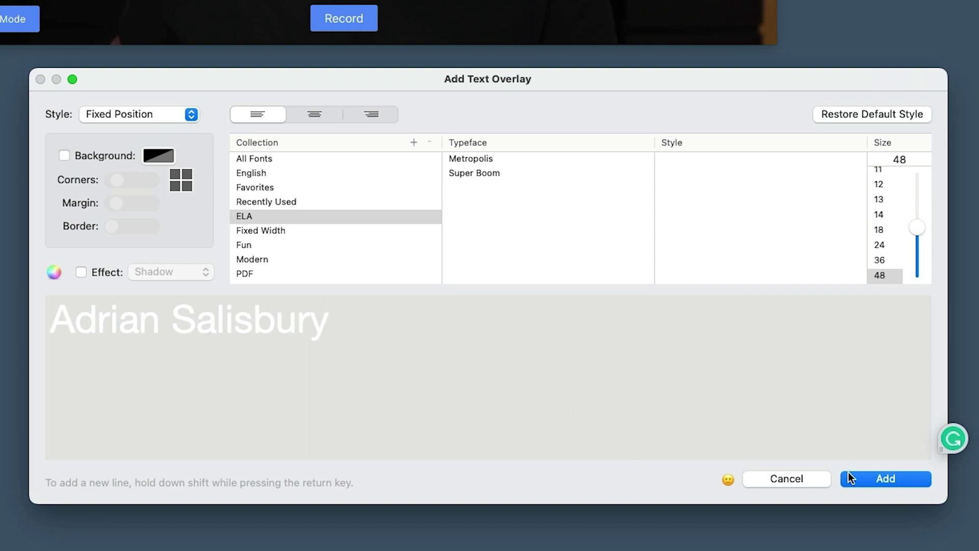
pyautogui.click(874, 477)
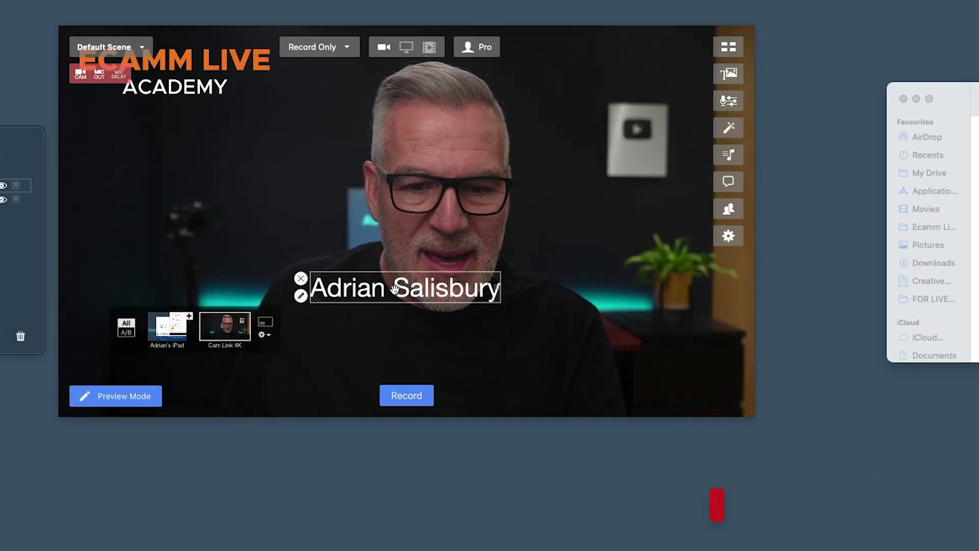
# Move the name title lower and set its animation style to Fly In From Bottom
pyautogui.moveTo(395, 289); pyautogui.dragTo(394, 393)
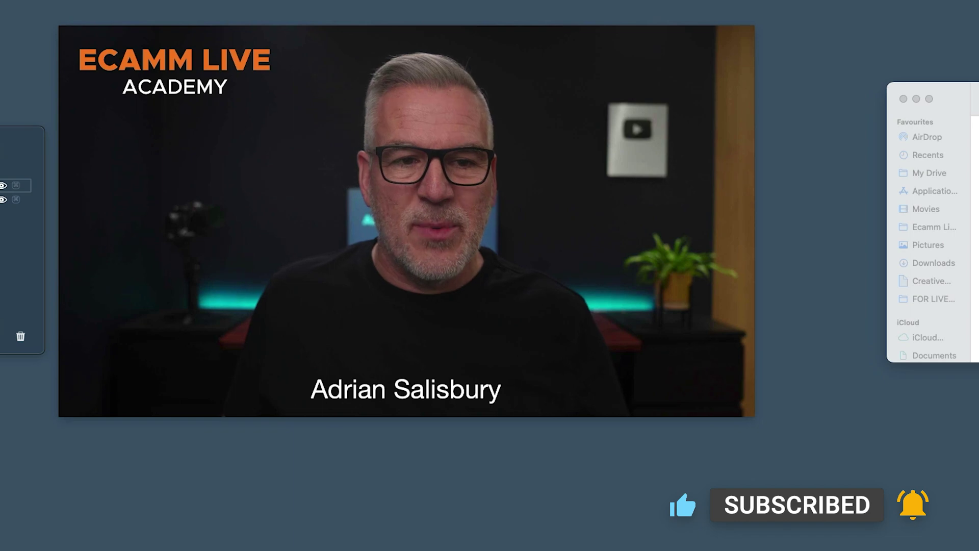
pyautogui.moveTo(411, 384)
pyautogui.click(301, 397)
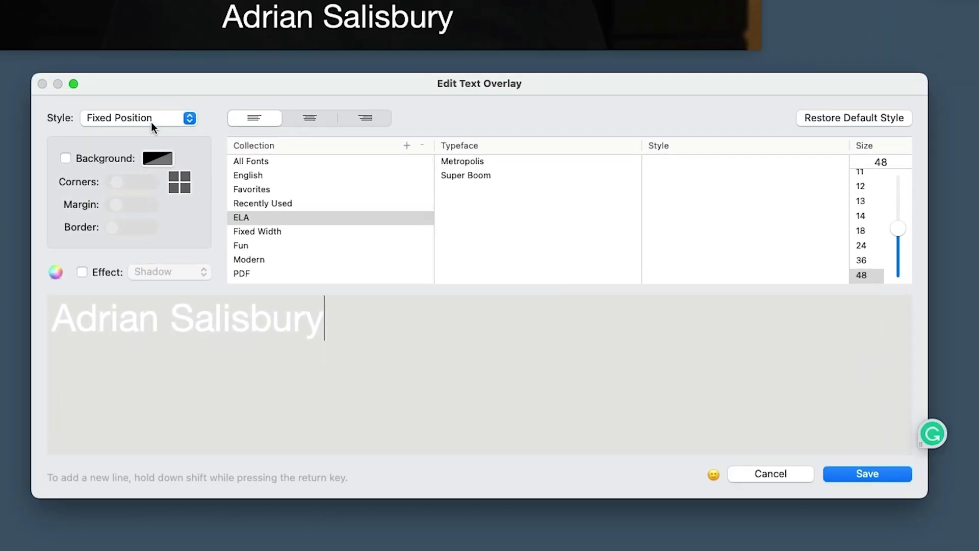
pyautogui.click(151, 121)
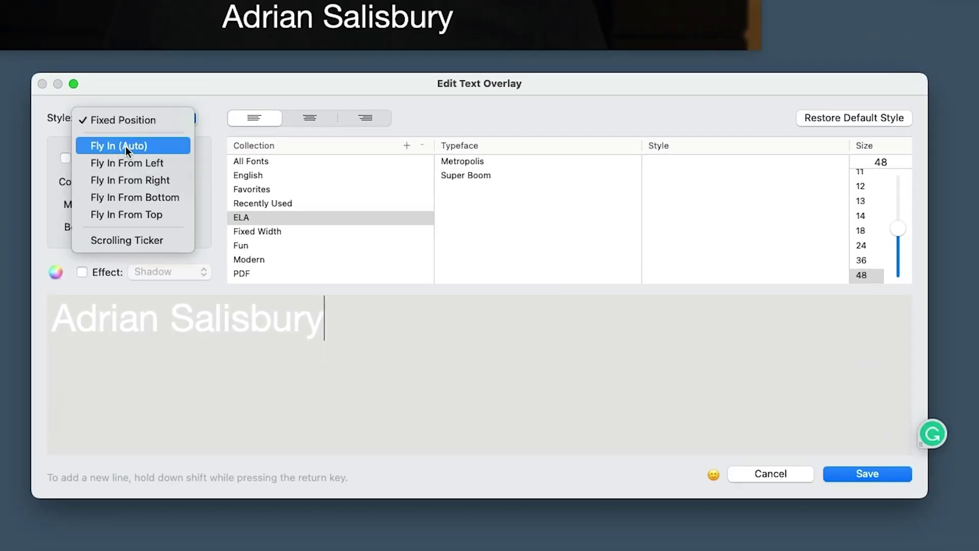
pyautogui.click(108, 198)
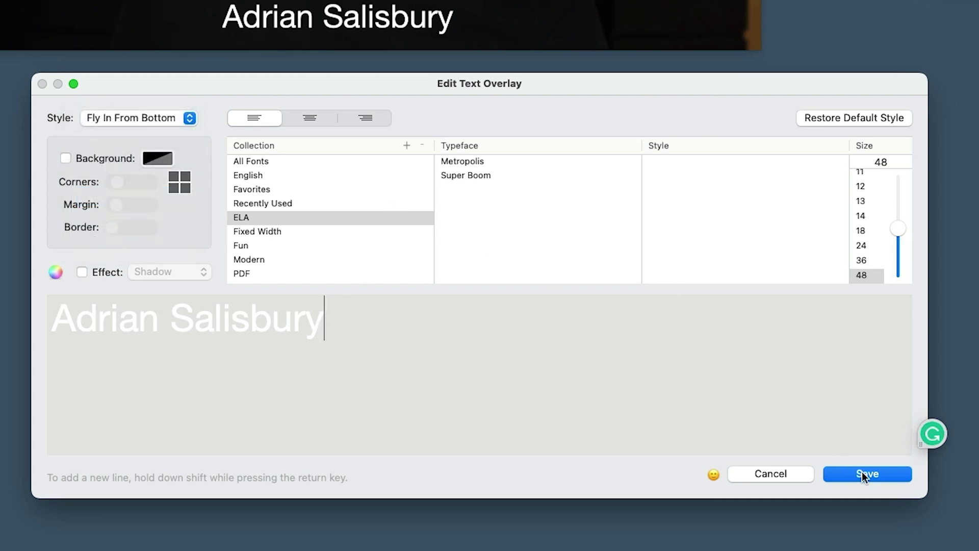
pyautogui.click(862, 472)
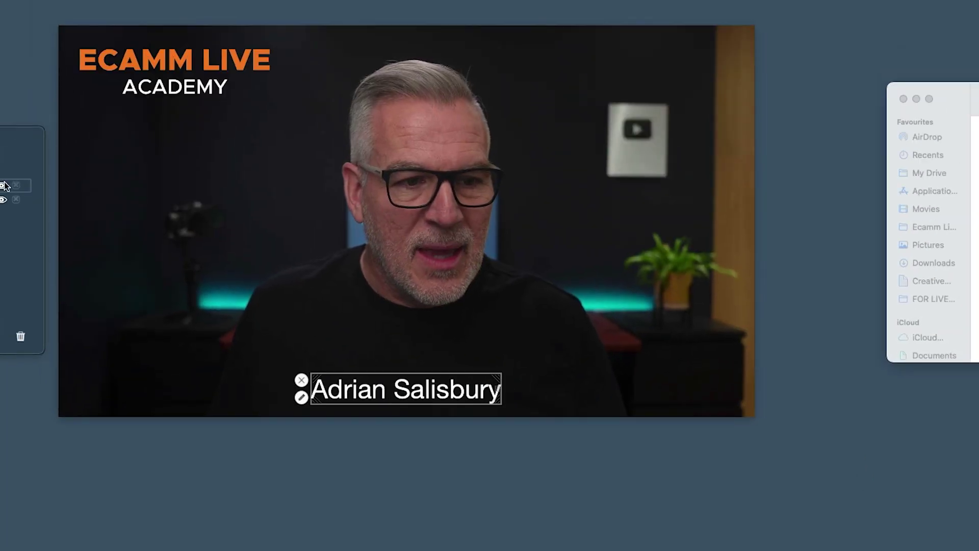
# Hide and reshow the name title to preview its fly-in animation
pyautogui.click(3, 186)
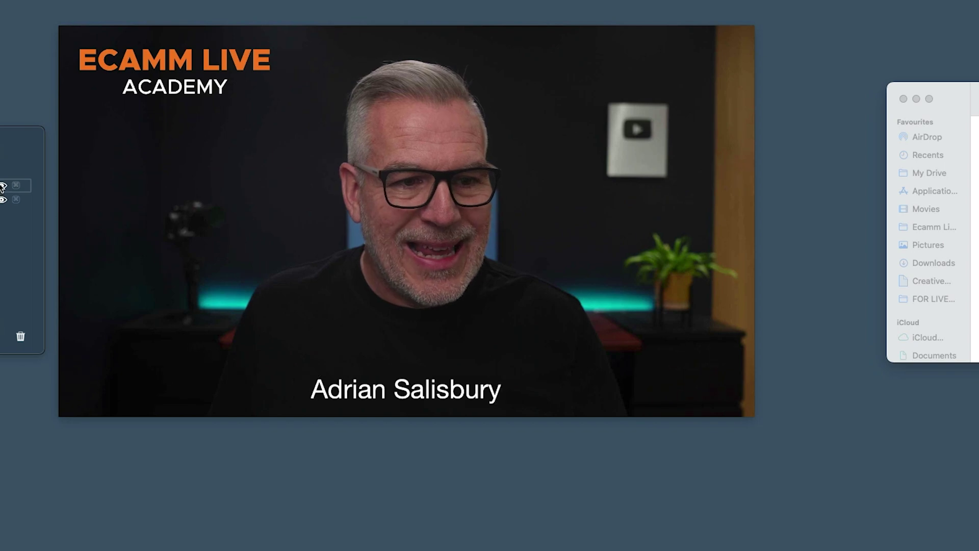
pyautogui.click(3, 186)
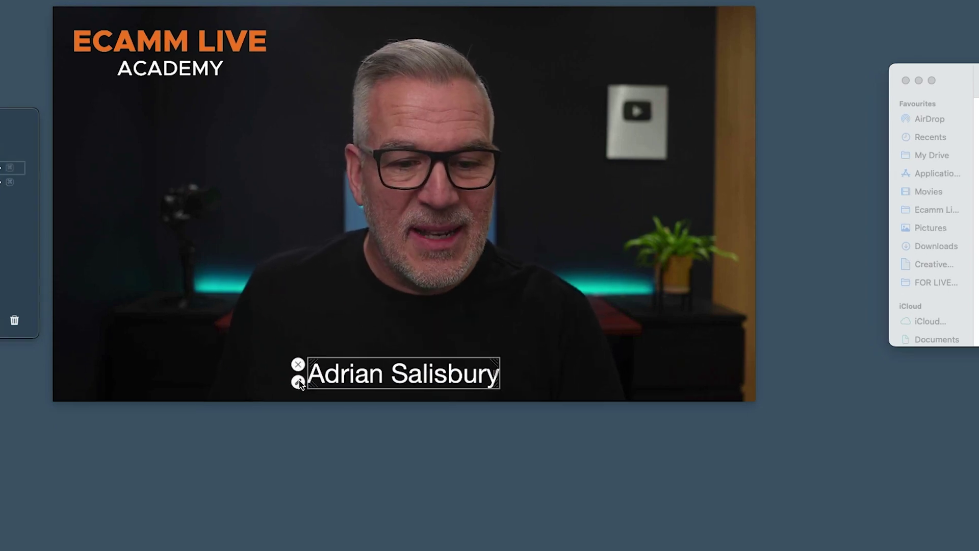
pyautogui.click(299, 382)
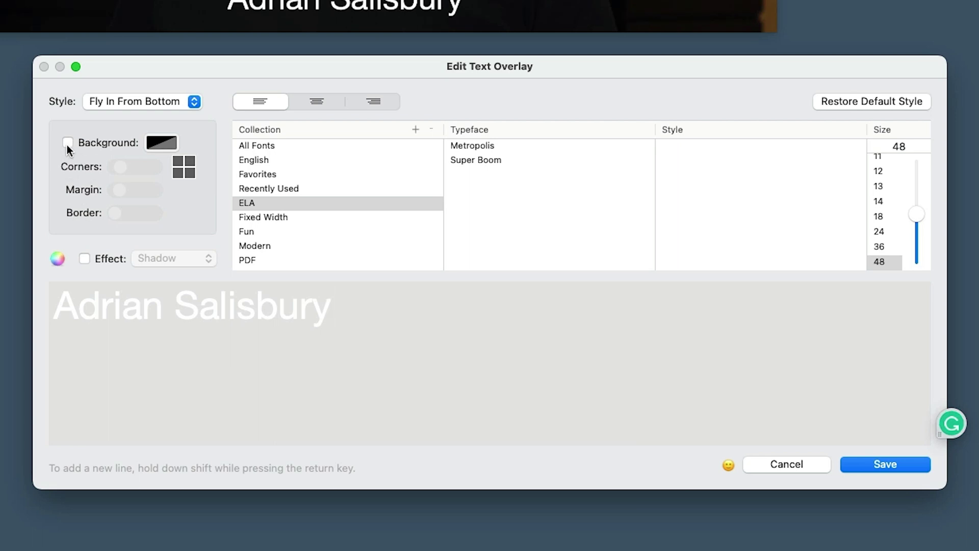
# Give the name title an orange background with rounded corners and save it
pyautogui.click(67, 144)
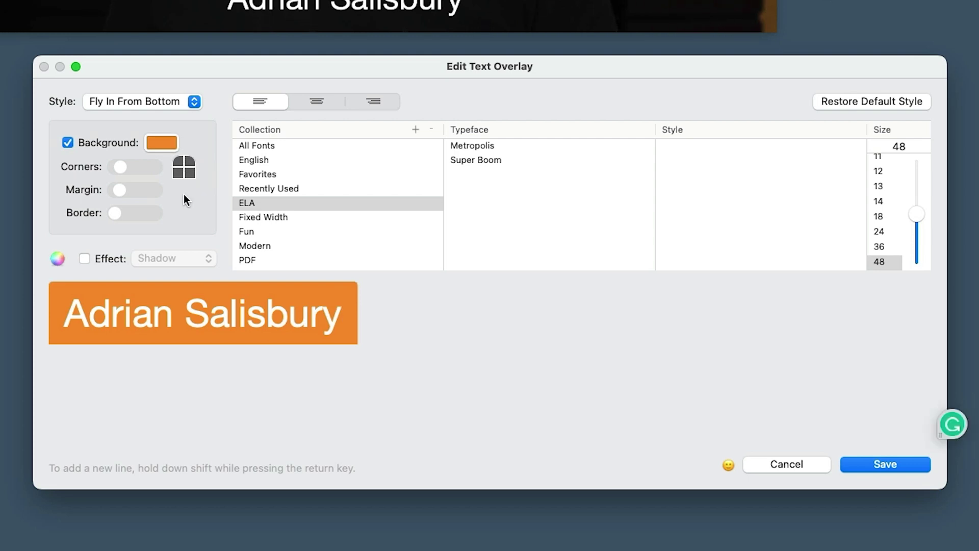
pyautogui.moveTo(120, 168); pyautogui.dragTo(143, 167)
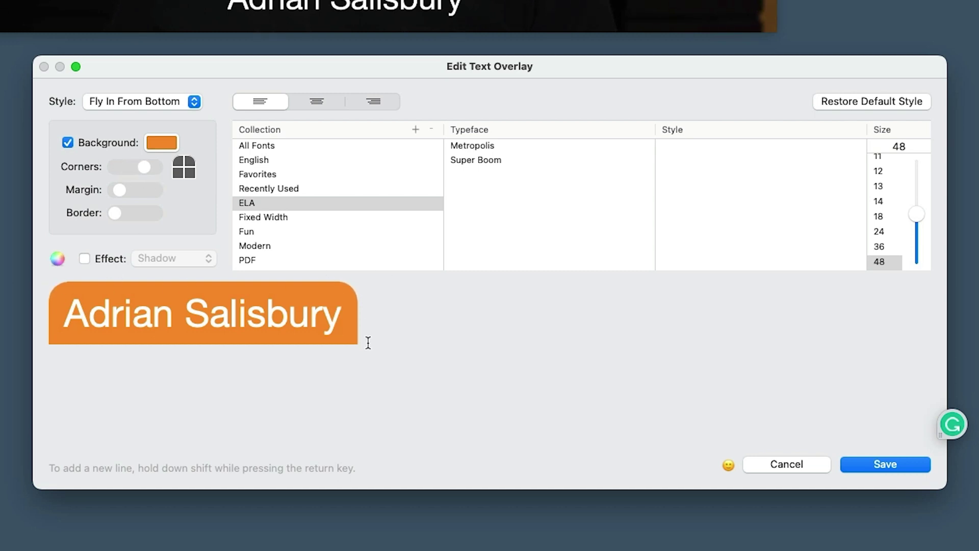
pyautogui.click(890, 464)
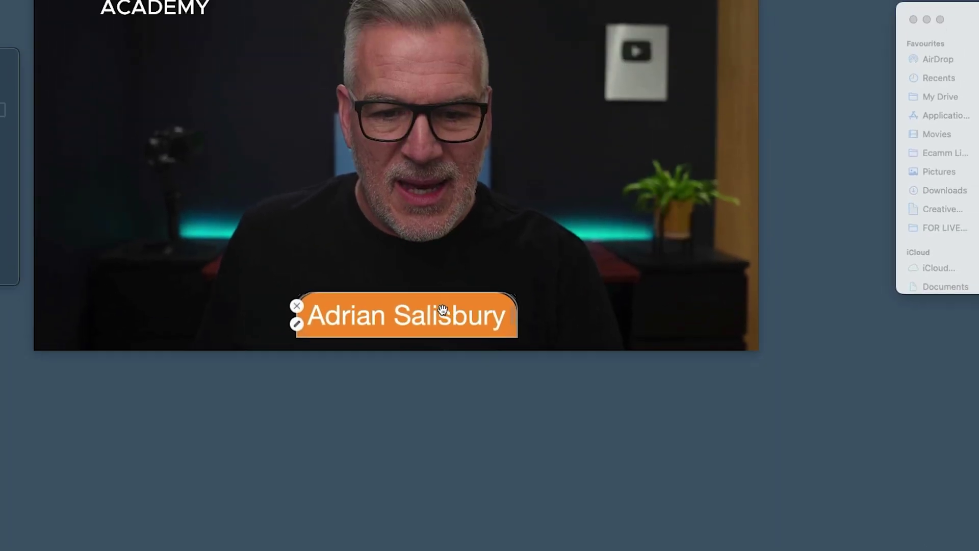
# Move the orange name tag down to the bottom edge and into the bottom-left corner
pyautogui.moveTo(442, 309); pyautogui.dragTo(429, 318)
pyautogui.moveTo(438, 385); pyautogui.dragTo(440, 387)
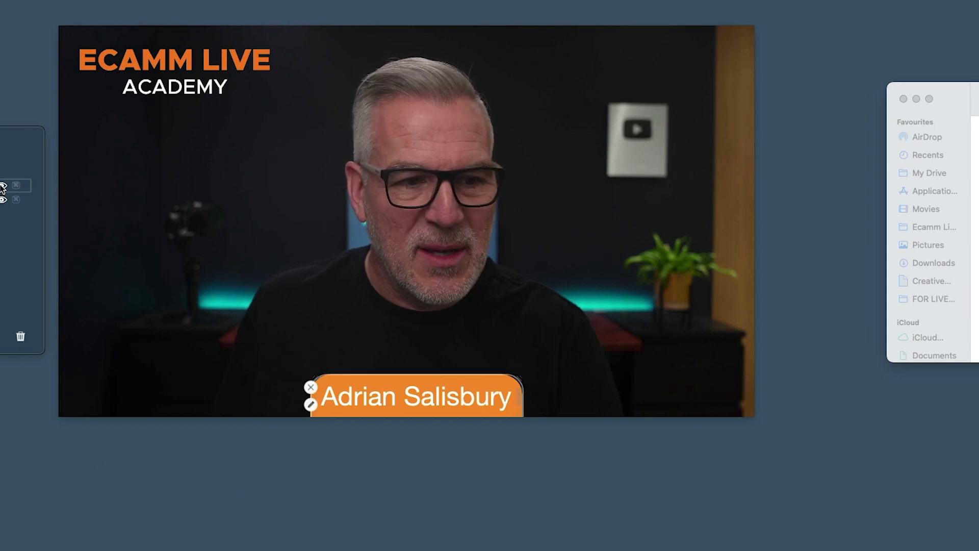
pyautogui.moveTo(306, 396); pyautogui.dragTo(306, 403)
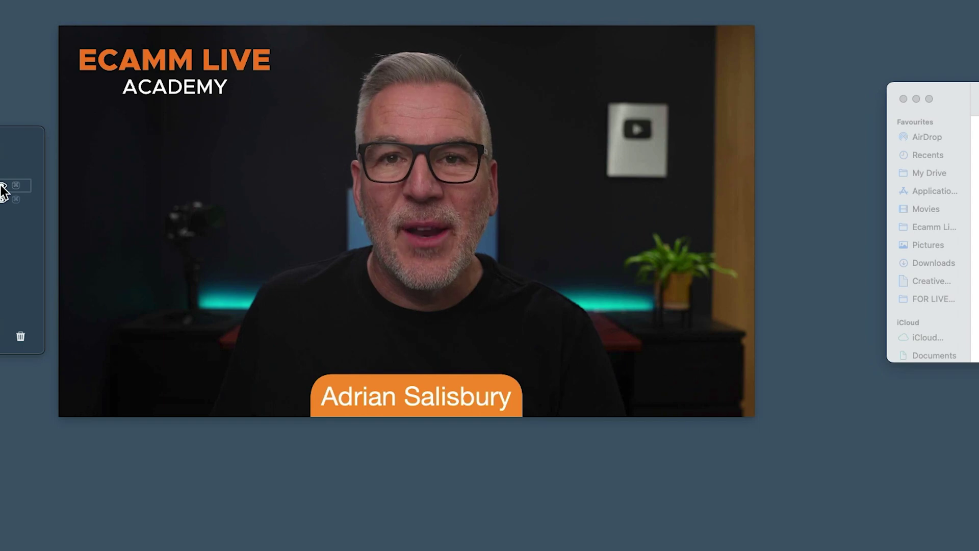
pyautogui.moveTo(383, 381)
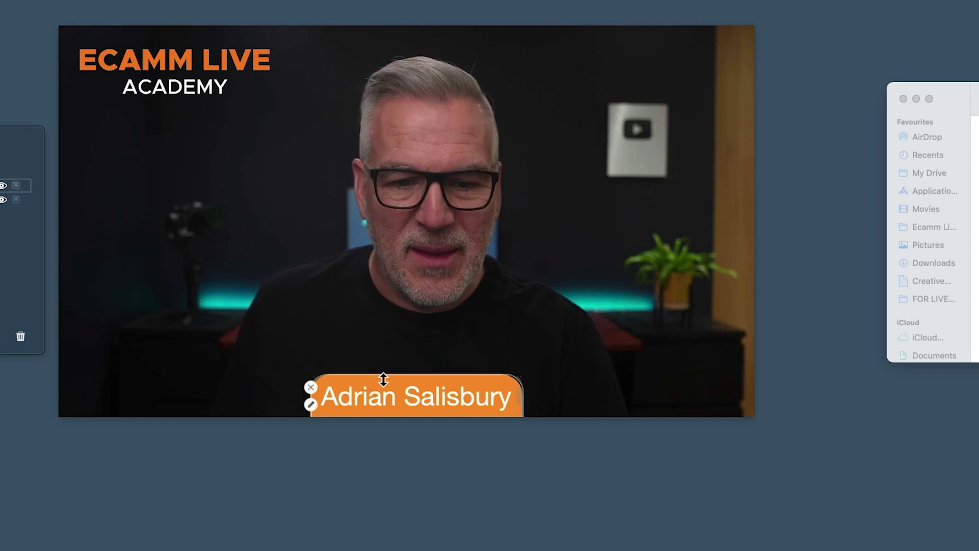
pyautogui.moveTo(383, 381); pyautogui.dragTo(142, 379)
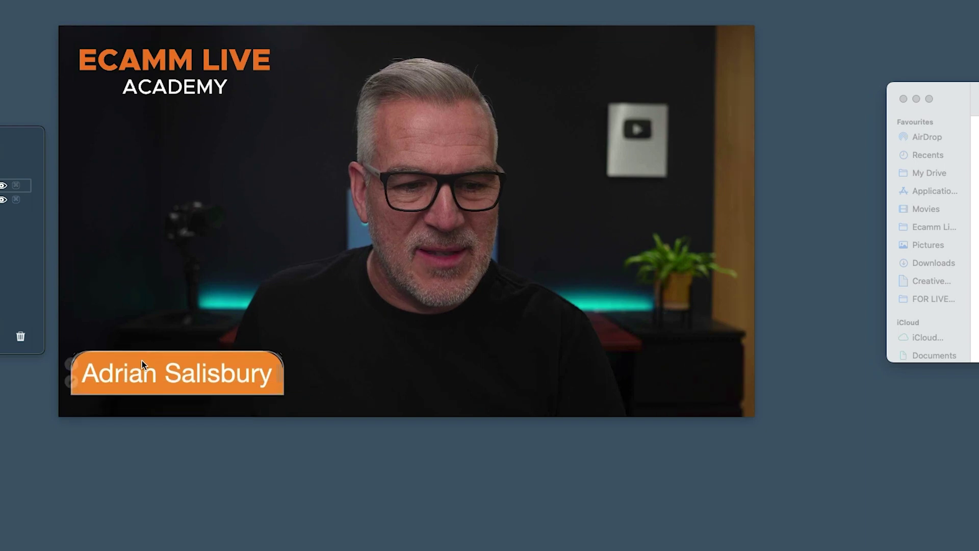
# Set the name tag's style to Fly In From Left, then hide and reshow it to preview
pyautogui.doubleClick(142, 359)
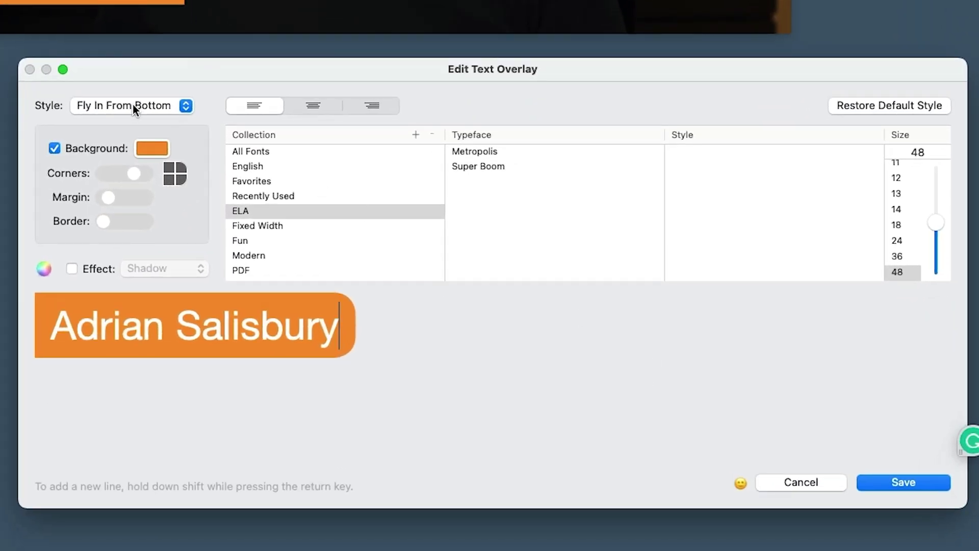
pyautogui.click(132, 104)
pyautogui.click(121, 70)
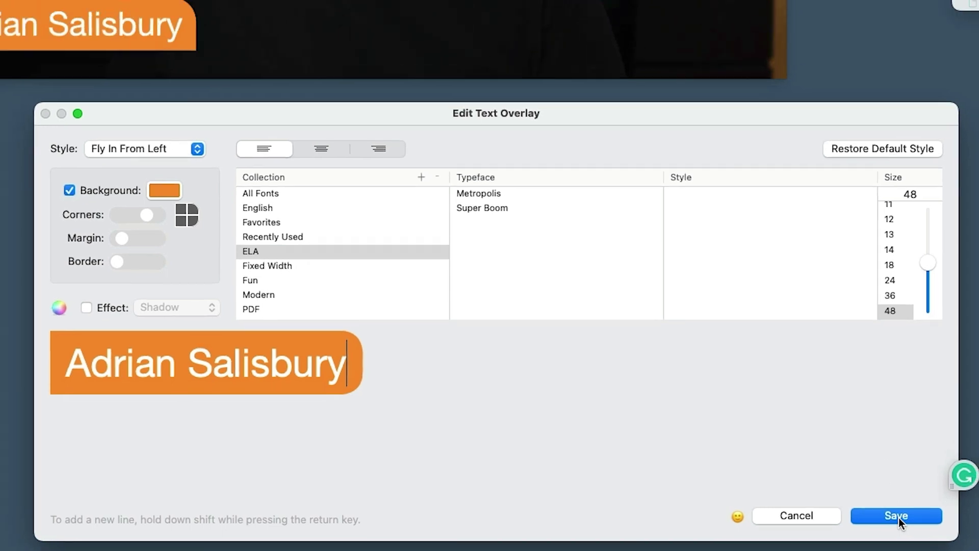
pyautogui.click(903, 482)
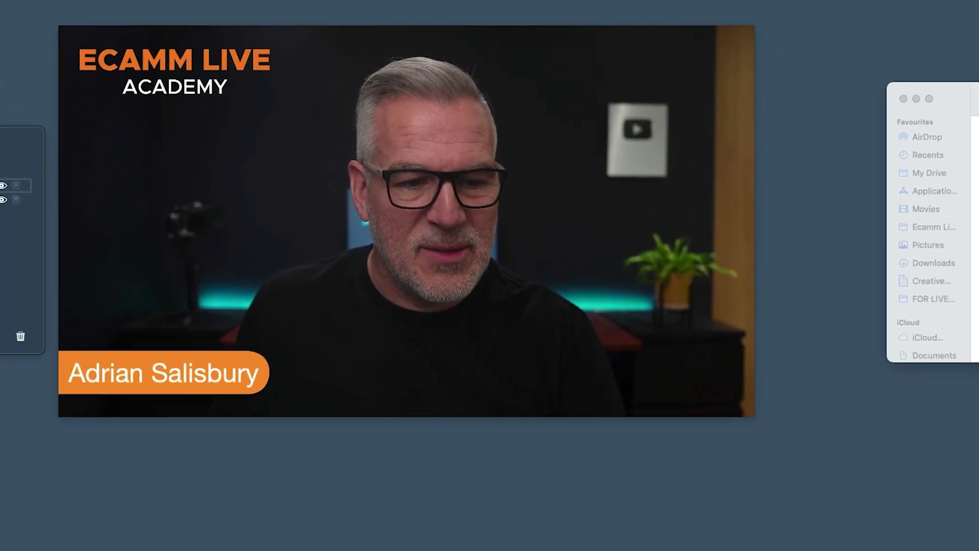
pyautogui.click(3, 190)
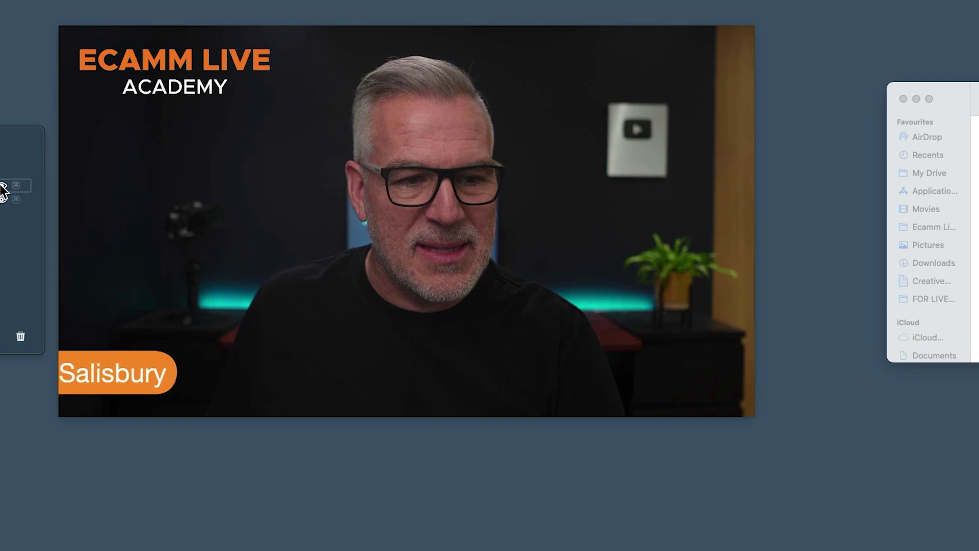
pyautogui.click(3, 190)
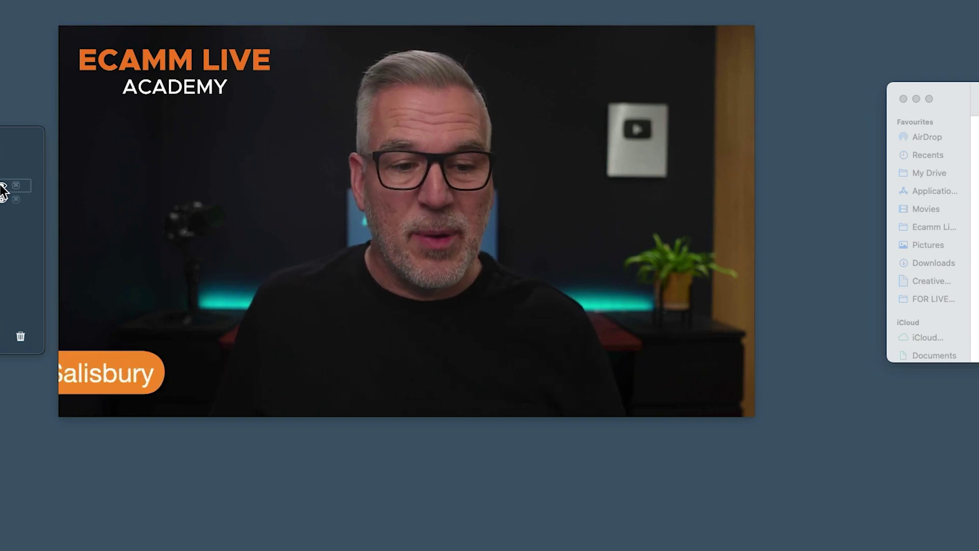